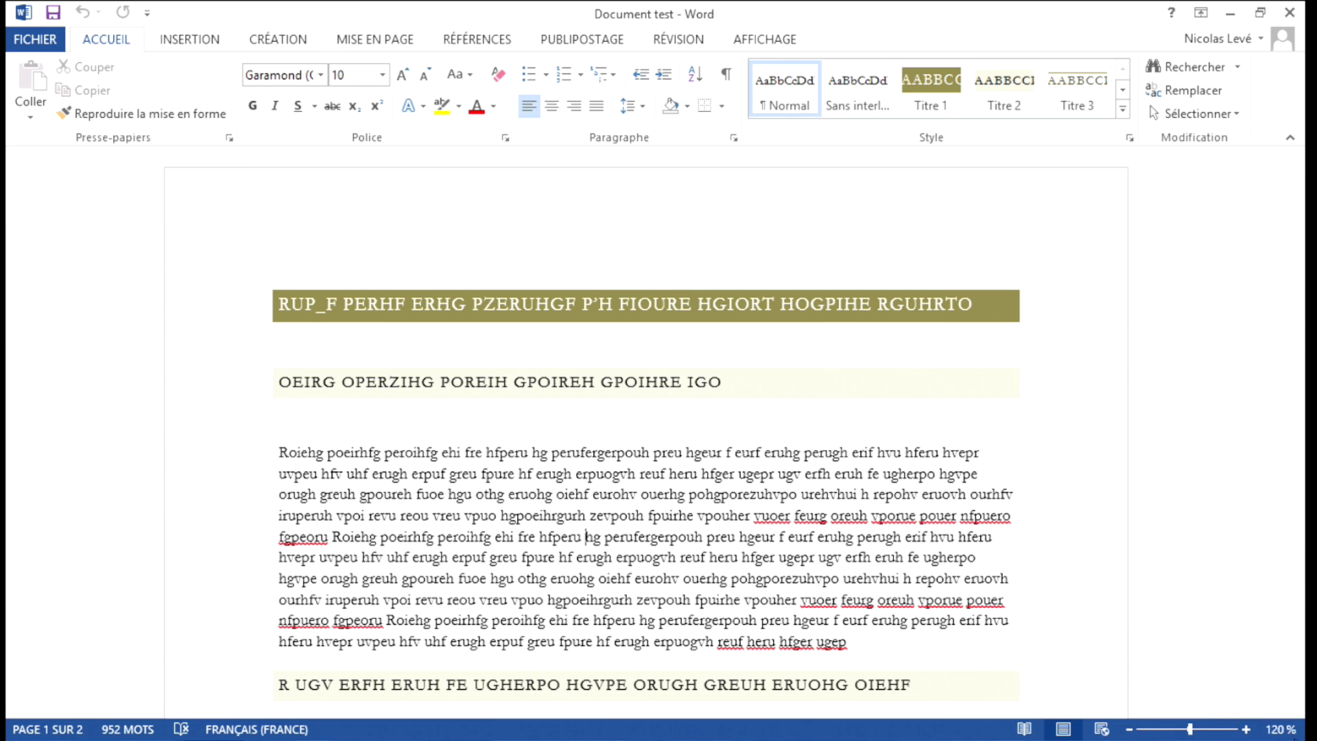
Step: Zoom the document out step by step to 70%
{"action": "left_click", "coordinate": [1128, 731]}
{"action": "left_click", "coordinate": [1128, 731]}
{"action": "left_click", "coordinate": [1128, 732]}
{"action": "left_click", "coordinate": [1128, 731]}
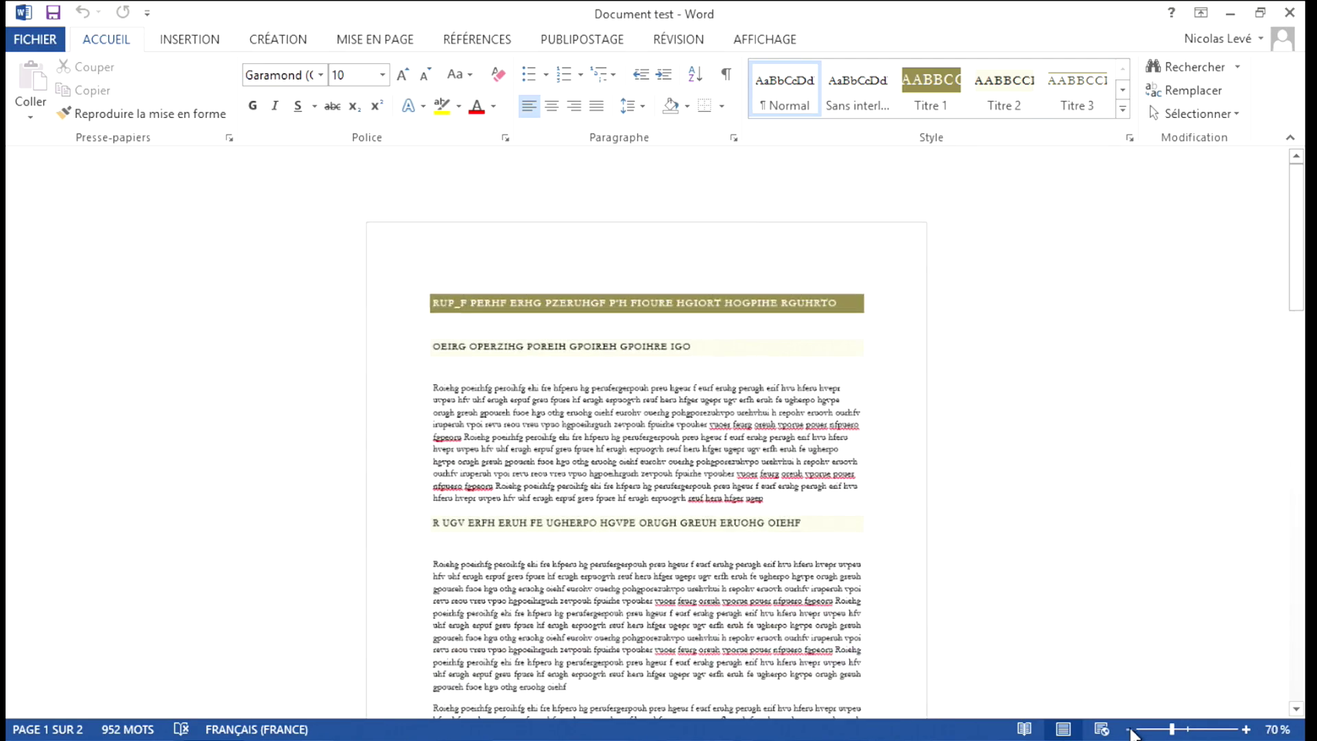
{"action": "left_click", "coordinate": [1128, 731]}
Step: Zoom the document back in step by step to 120%
{"action": "left_click", "coordinate": [1244, 729]}
{"action": "left_click", "coordinate": [1245, 730]}
{"action": "left_click", "coordinate": [1245, 730]}
{"action": "left_click", "coordinate": [1245, 729]}
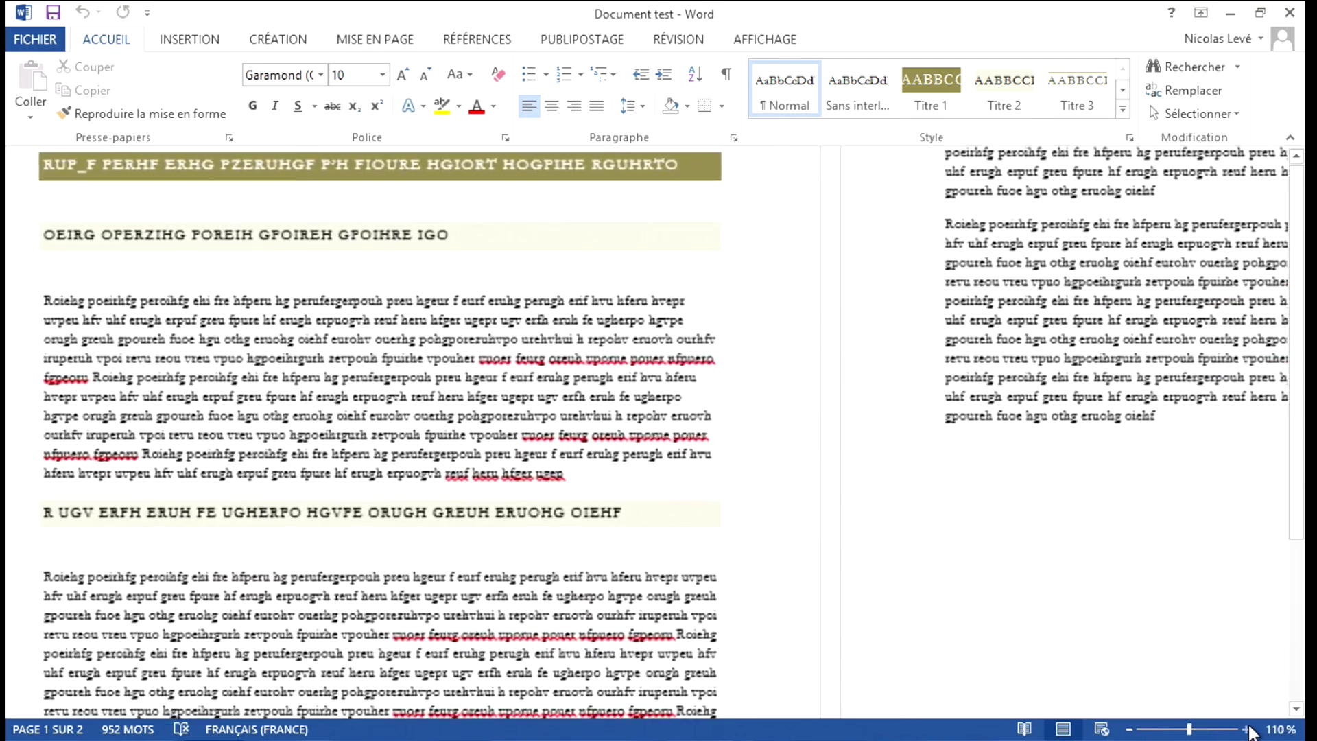
{"action": "left_click", "coordinate": [1245, 730]}
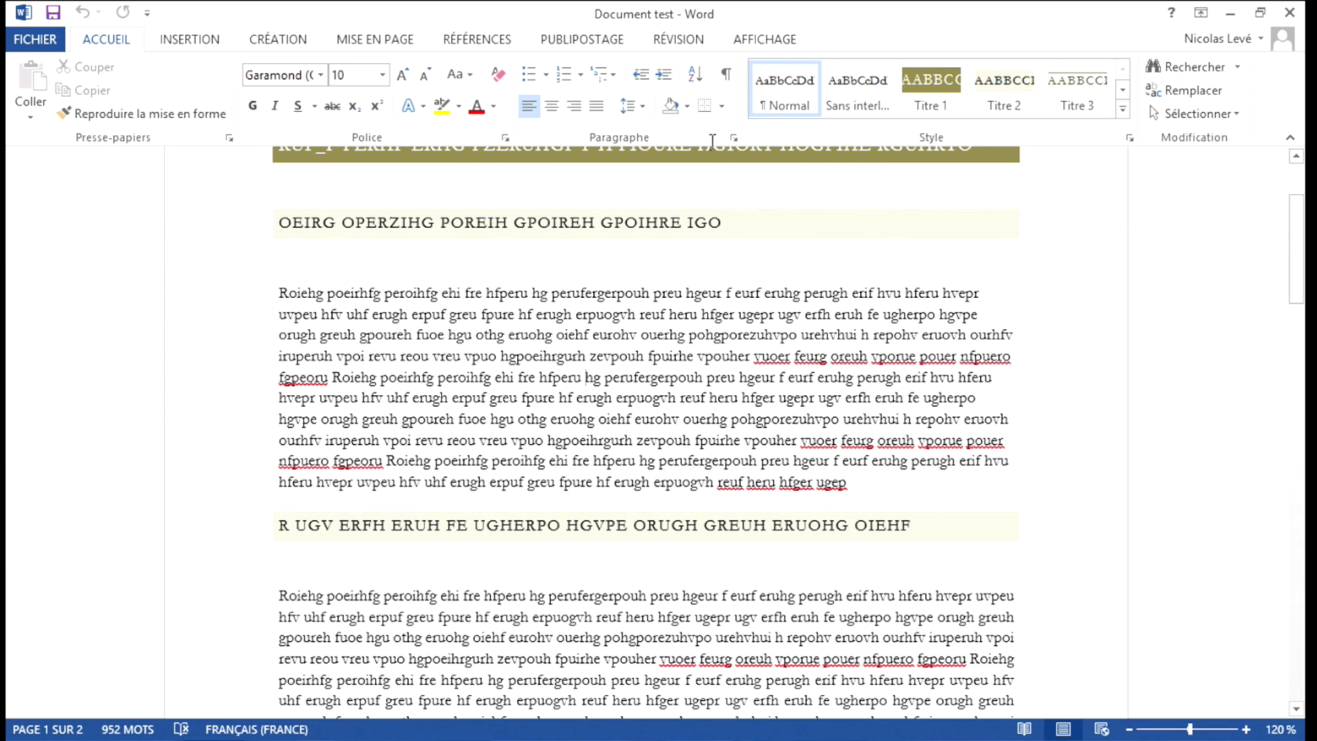
Step: On Affichage, try Une page, Plusieurs pages and Largeur de la page, then settle on 100%
{"action": "left_click", "coordinate": [766, 43]}
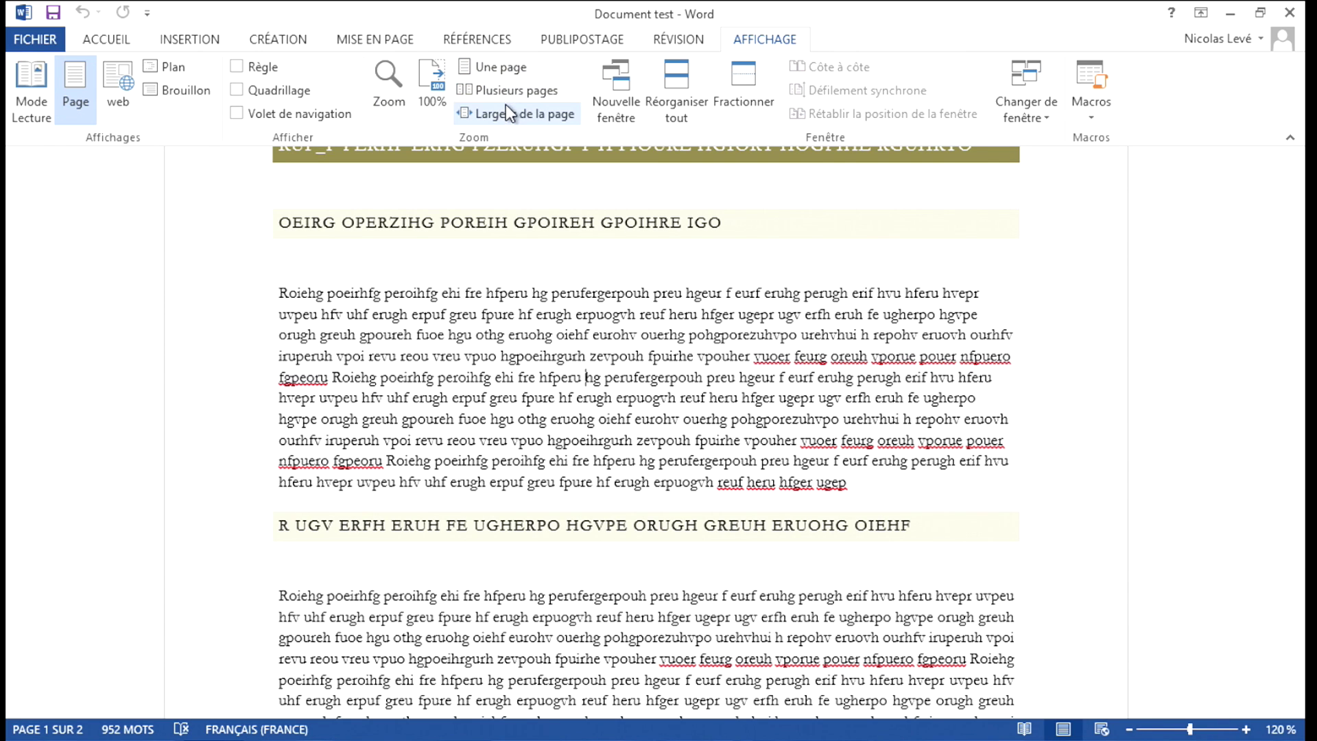
{"action": "left_click", "coordinate": [500, 69]}
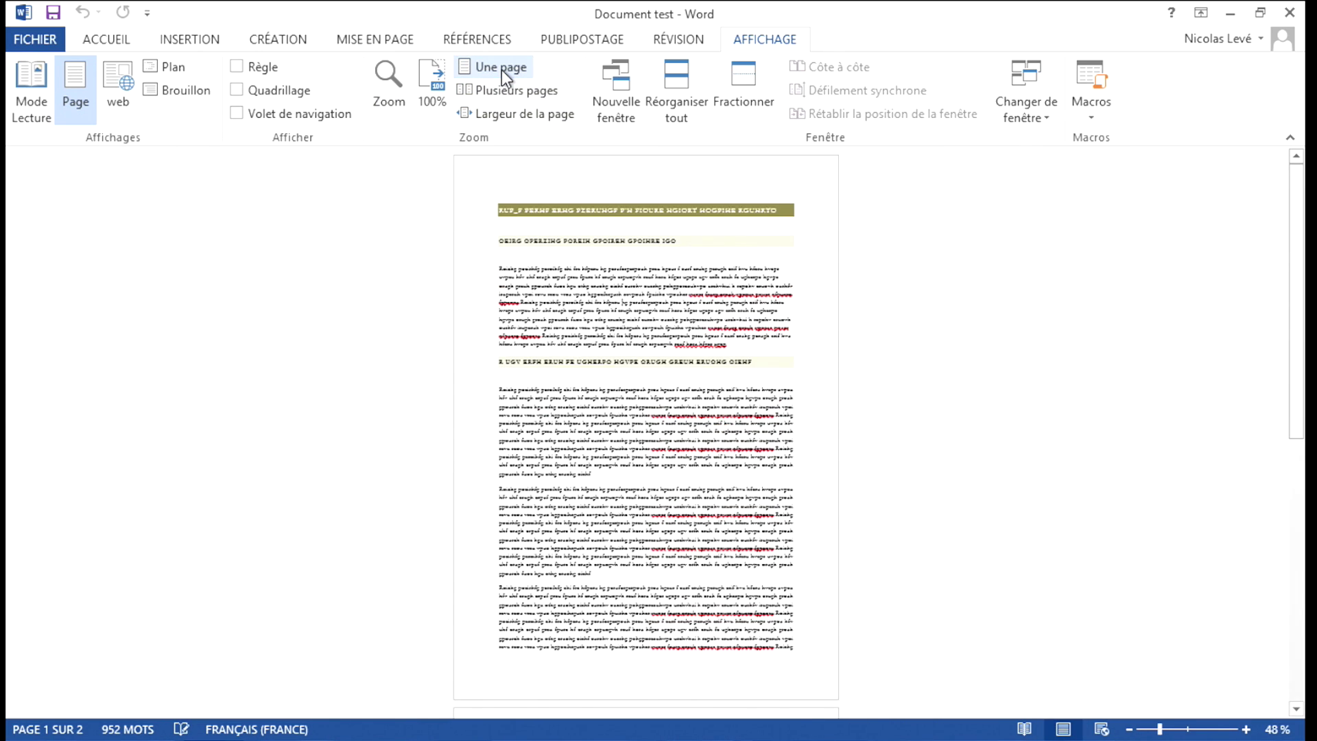
{"action": "left_click", "coordinate": [500, 88]}
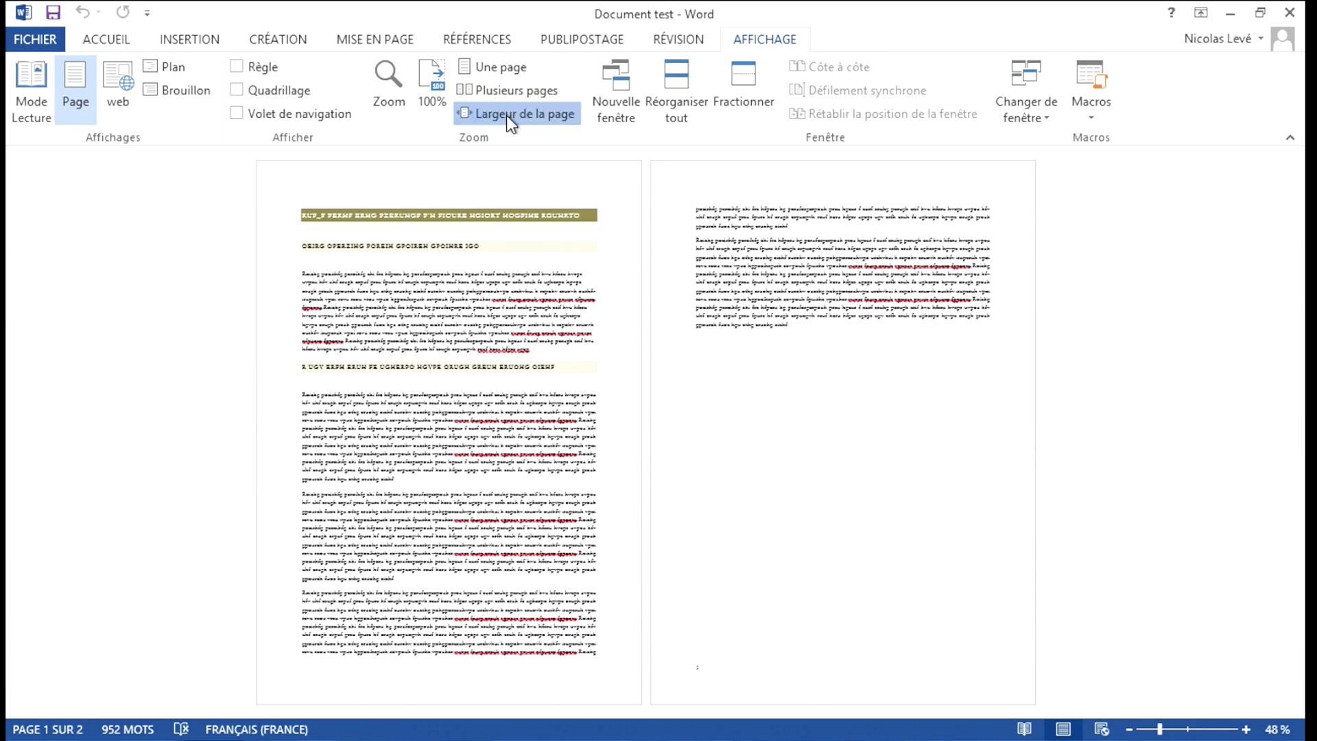
{"action": "left_click", "coordinate": [506, 115]}
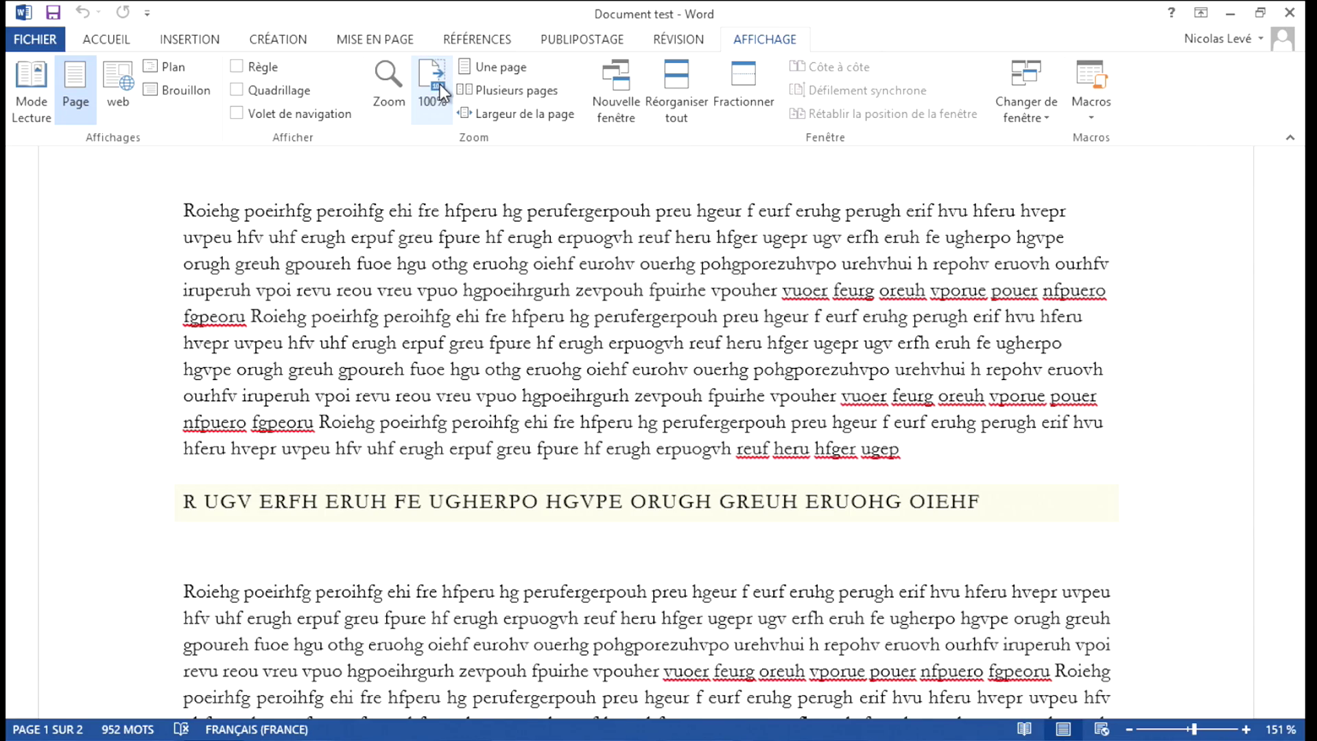
{"action": "left_click", "coordinate": [439, 83]}
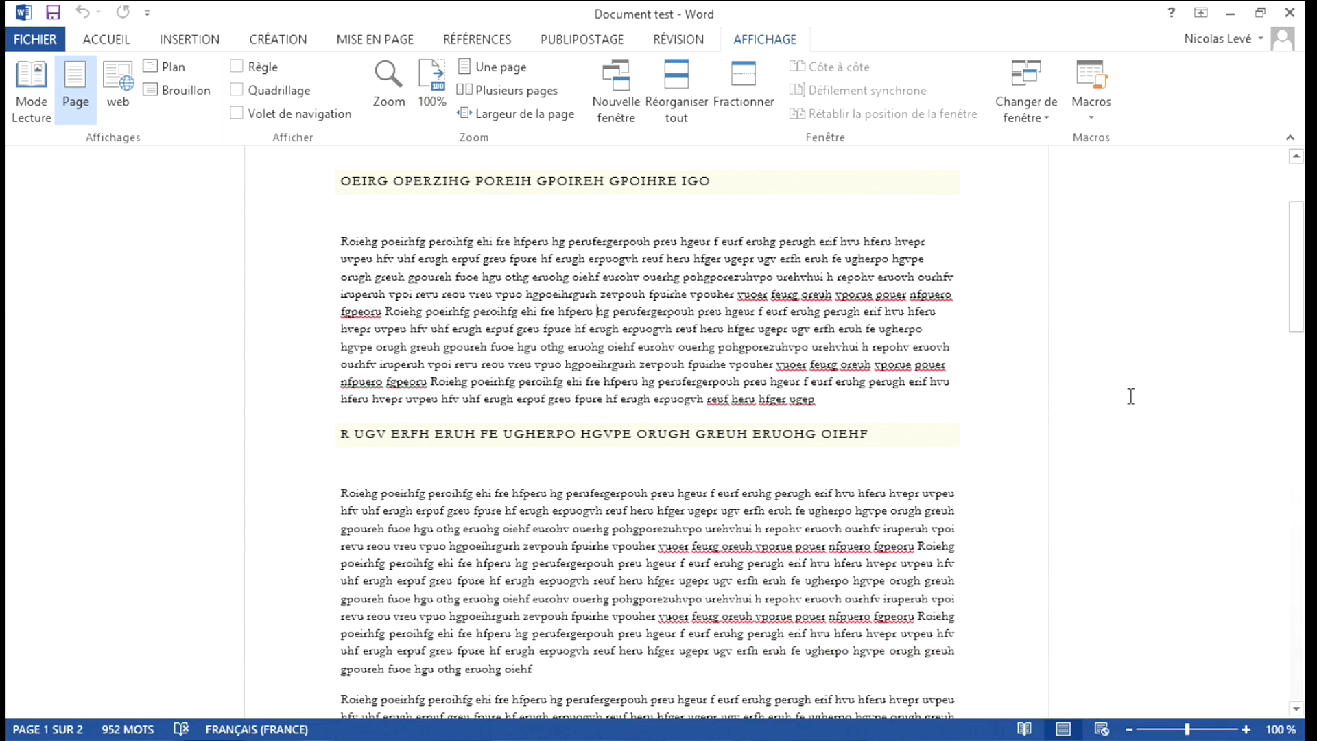
{"action": "scroll", "coordinate": [1130, 396], "scroll_direction": "down", "scroll_amount": 10}
{"action": "scroll", "coordinate": [1130, 396], "scroll_direction": "up", "scroll_amount": 15}
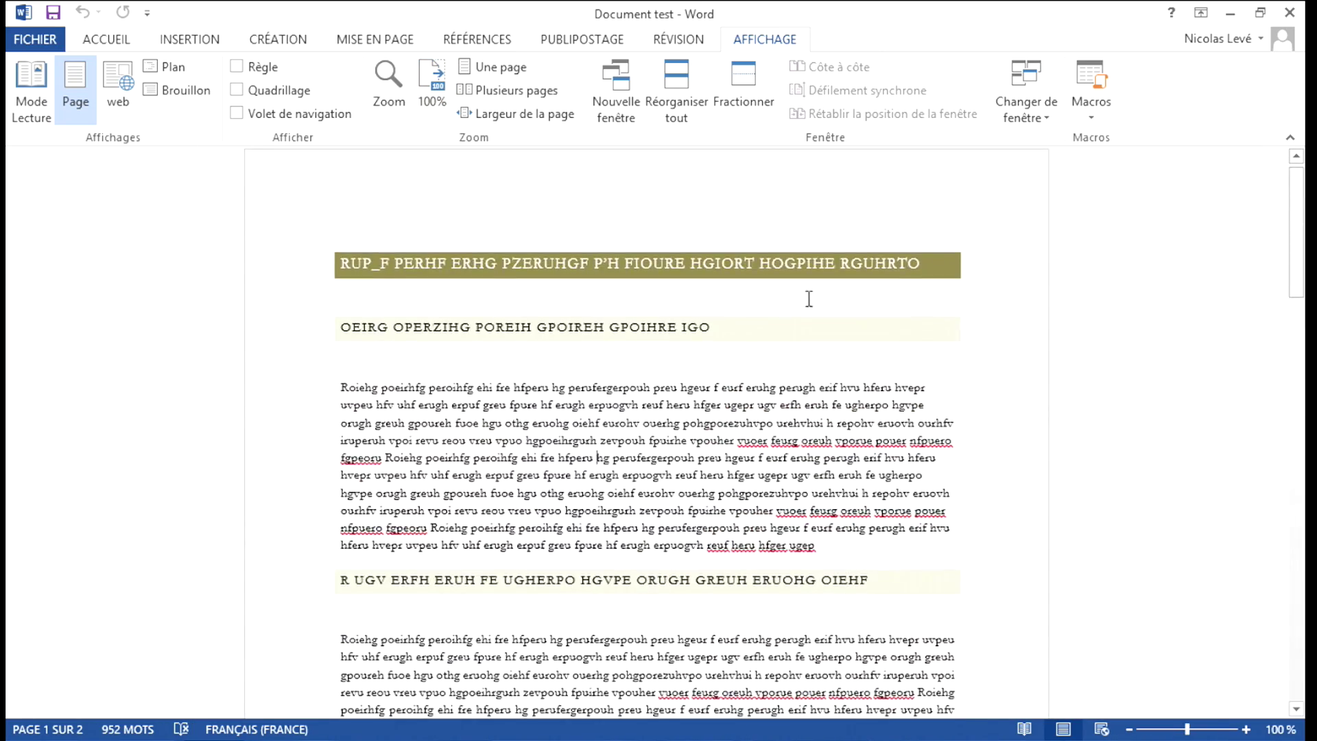
Step: In the Zoom dialog, choose Largeur du texte to zoom the document to 196%
{"action": "left_click", "coordinate": [388, 79]}
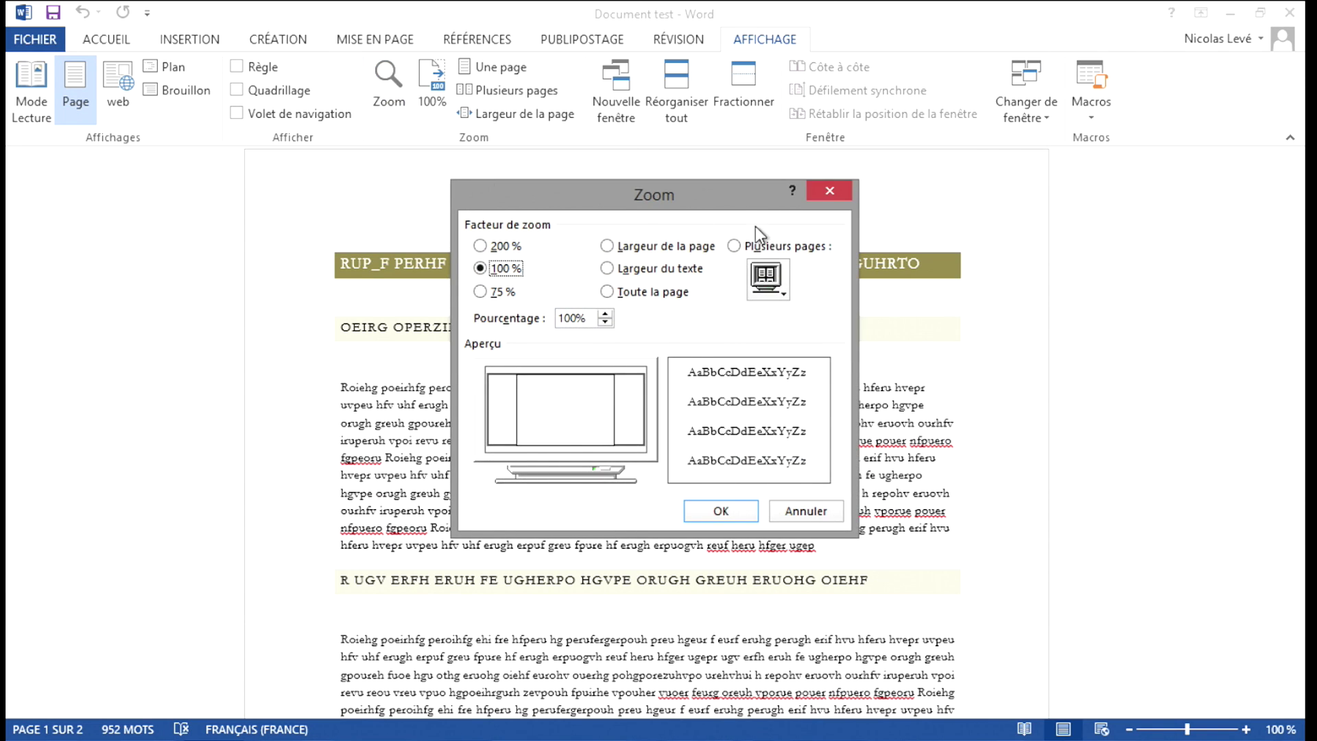
{"action": "mouse_move", "coordinate": [753, 202]}
{"action": "left_mouse_down"}
{"action": "mouse_move", "coordinate": [1150, 24]}
{"action": "mouse_move", "coordinate": [1105, 48]}
{"action": "left_mouse_up"}
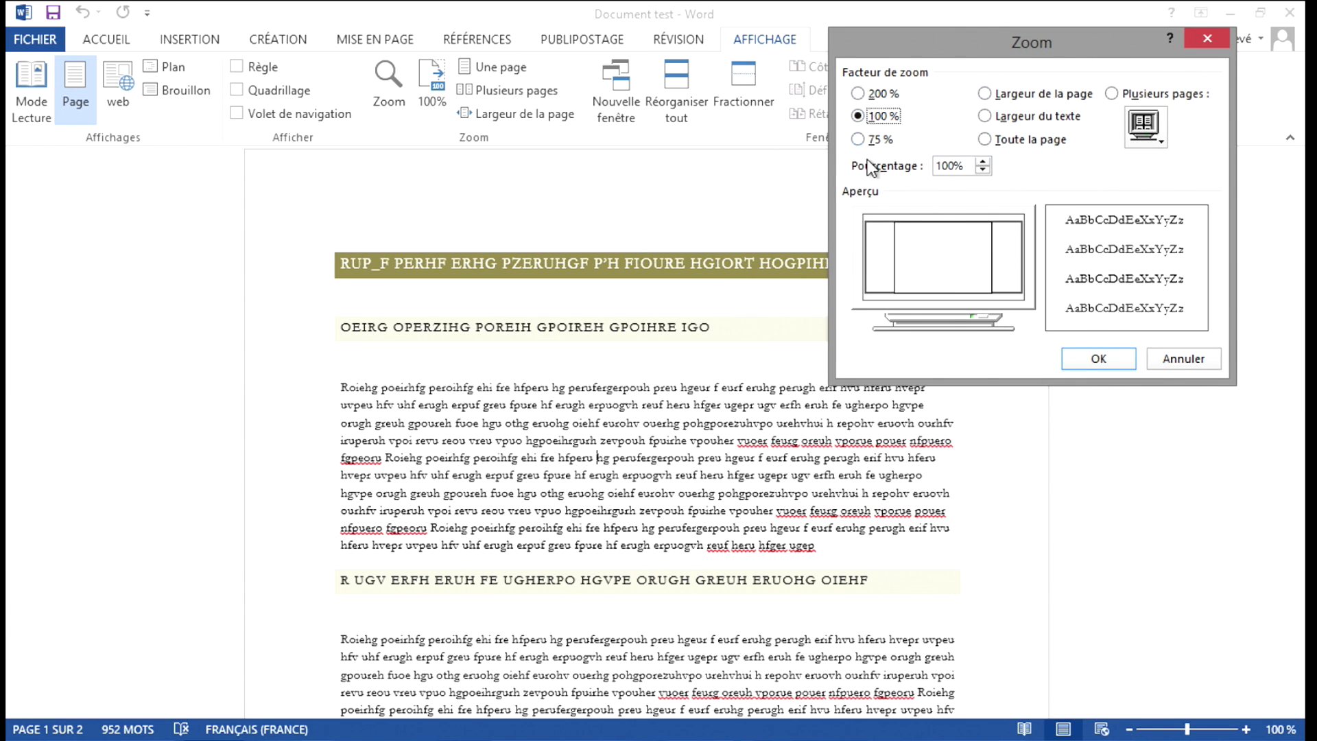
{"action": "left_click", "coordinate": [983, 161]}
{"action": "left_click", "coordinate": [983, 161]}
{"action": "left_click", "coordinate": [983, 169]}
{"action": "left_click", "coordinate": [983, 169]}
{"action": "left_click", "coordinate": [983, 169]}
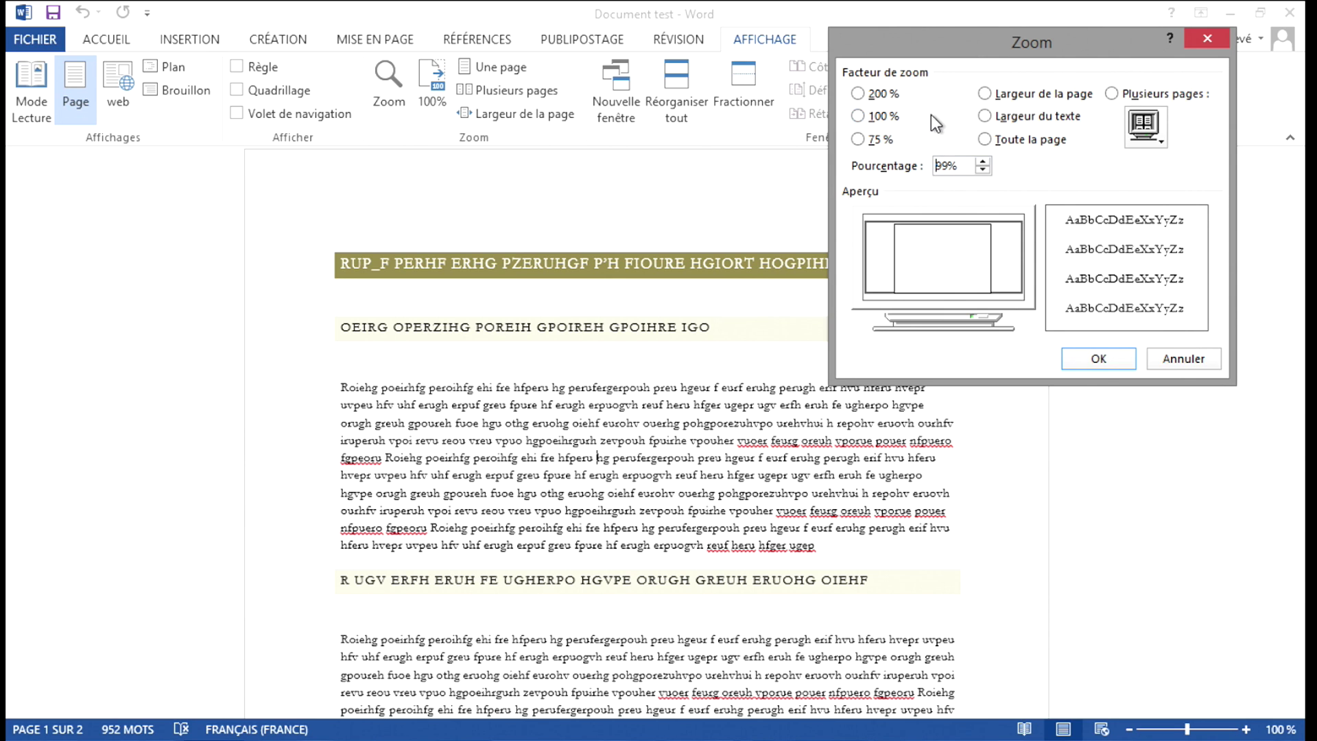
{"action": "left_click", "coordinate": [988, 117]}
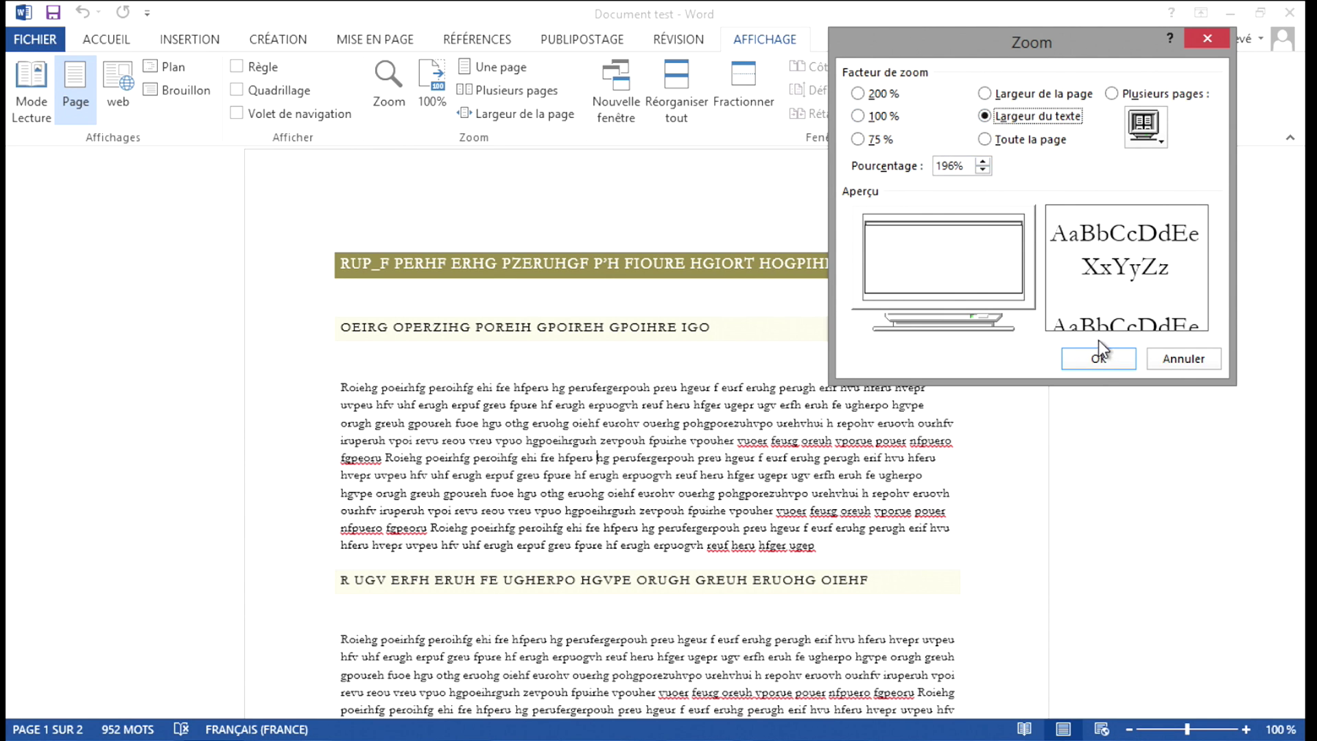
{"action": "left_click", "coordinate": [1099, 359]}
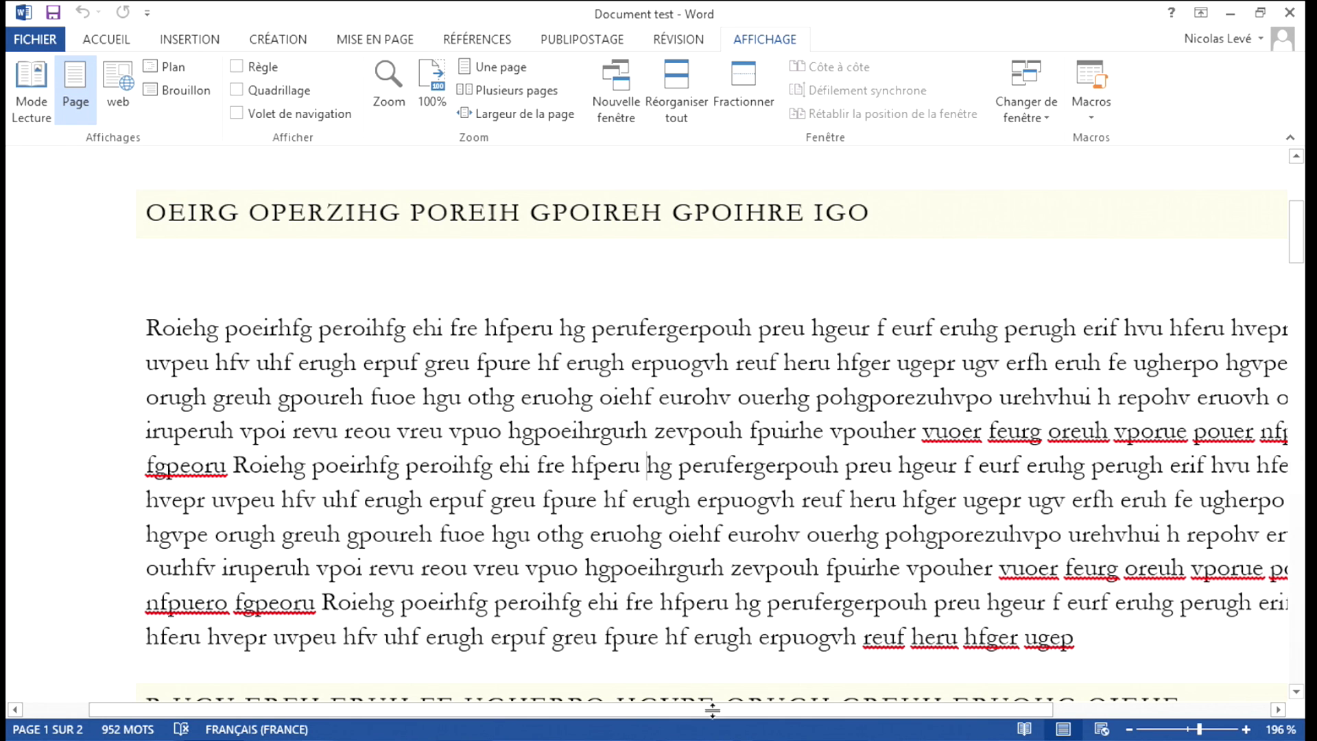
Step: In the Zoom dialog, select Plusieurs pages at 10% using the page-grid picker
{"action": "left_click_drag", "start_coordinate": [745, 705], "coordinate": [829, 703]}
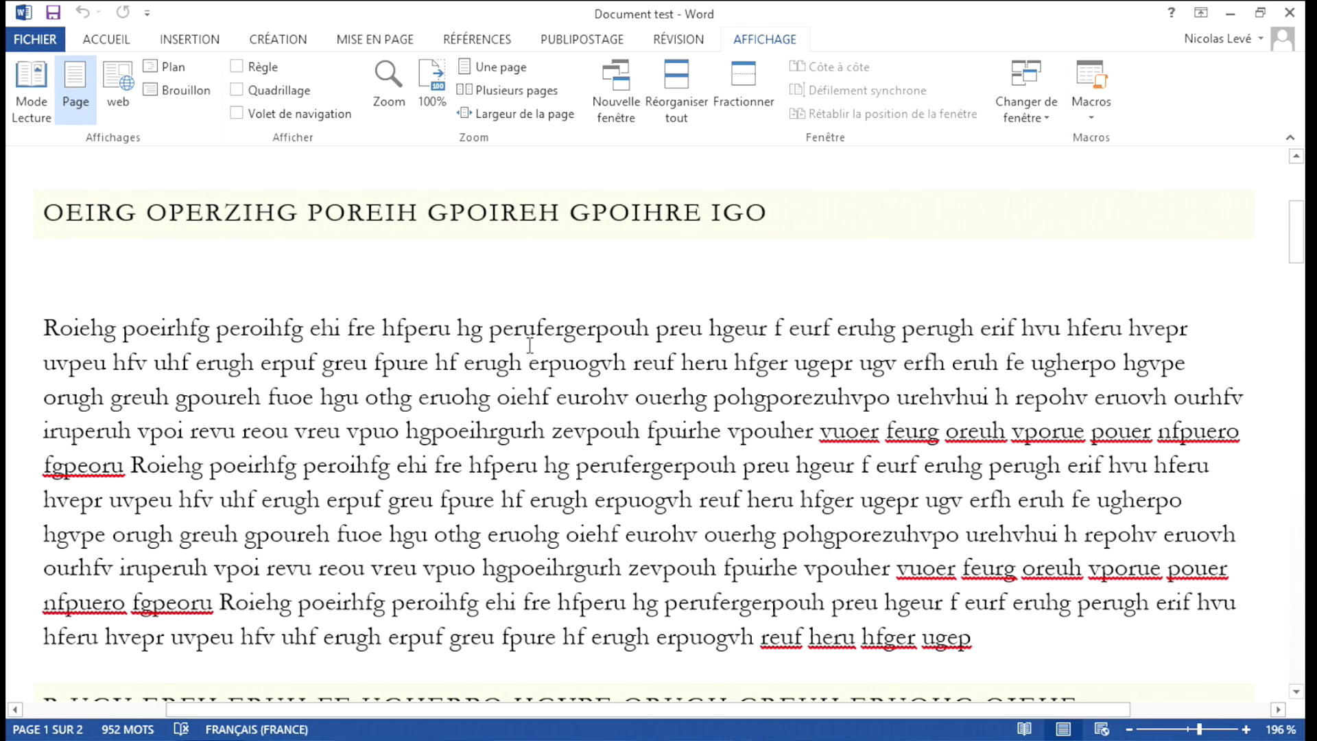
{"action": "left_click", "coordinate": [388, 82]}
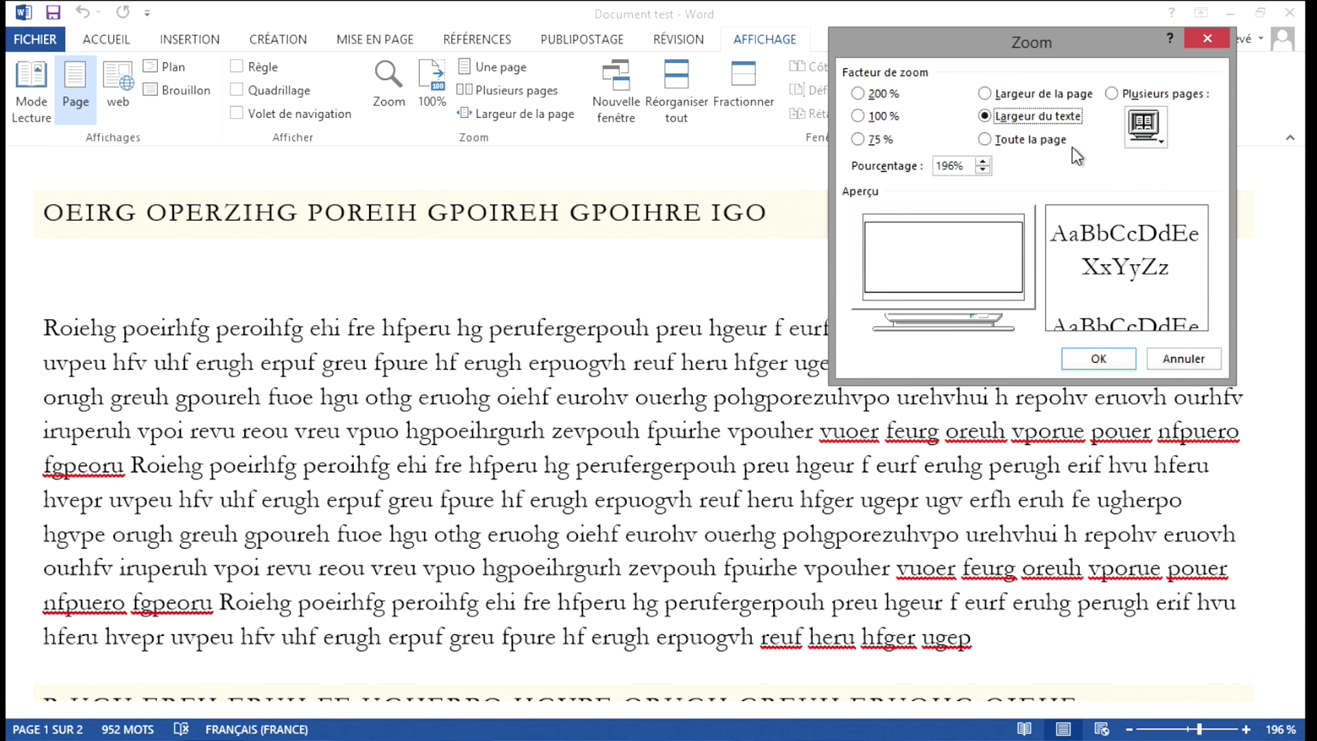
{"action": "left_click", "coordinate": [1118, 96]}
{"action": "left_click", "coordinate": [1153, 143]}
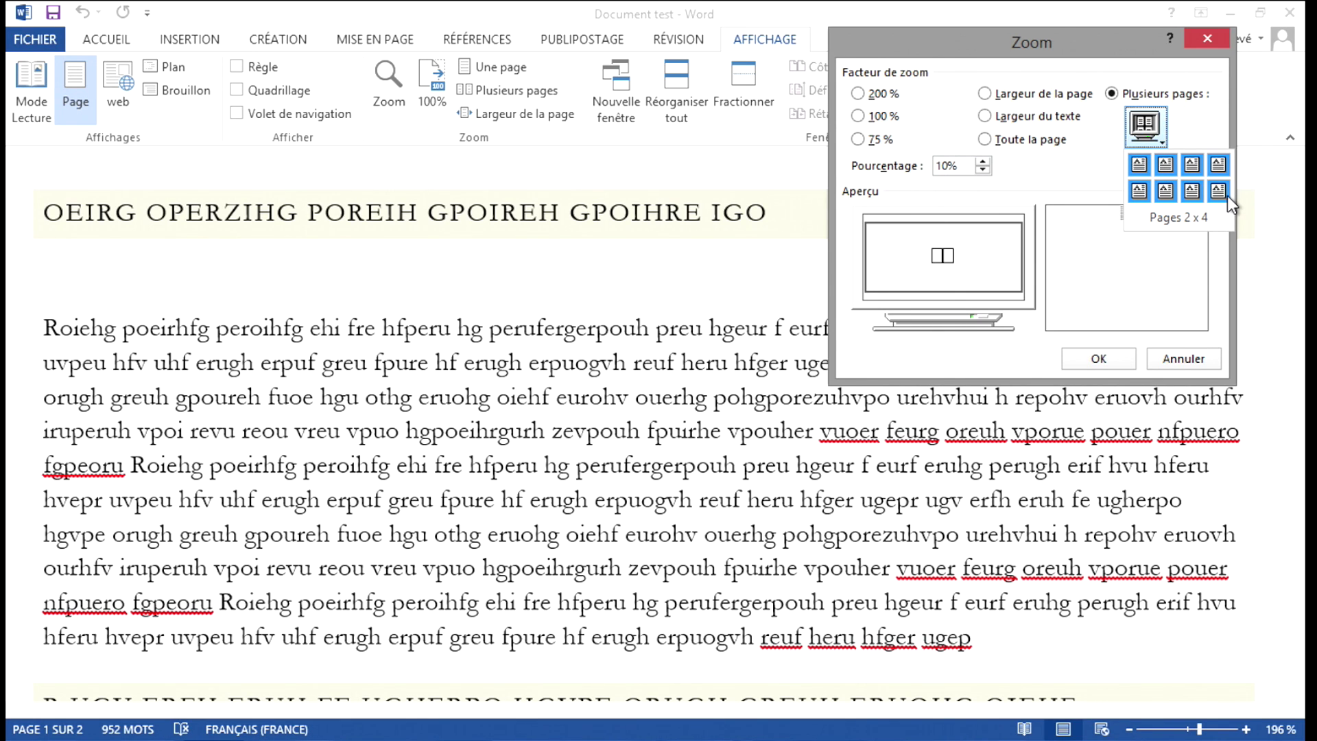
{"action": "left_click", "coordinate": [1106, 352]}
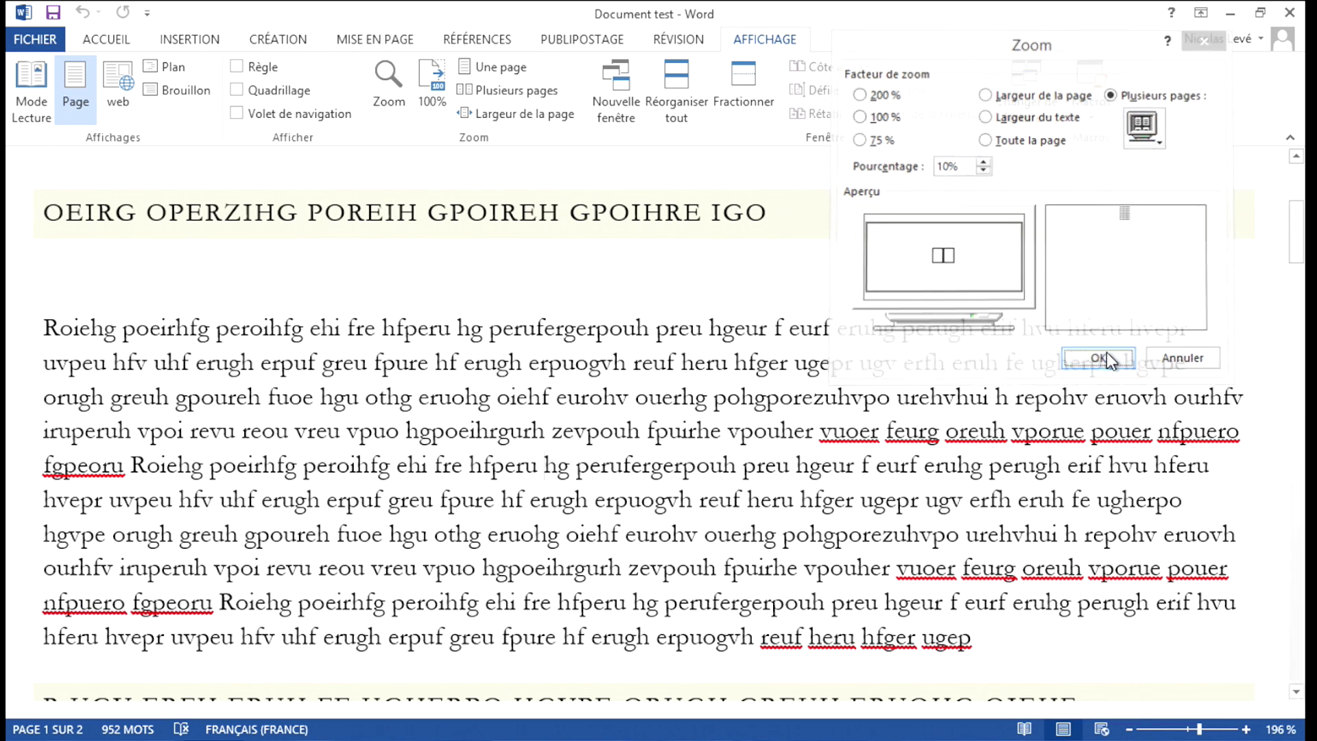
Step: Confirm the Zoom dialog to apply the 10% multiple-pages overview
{"action": "left_click", "coordinate": [1106, 352]}
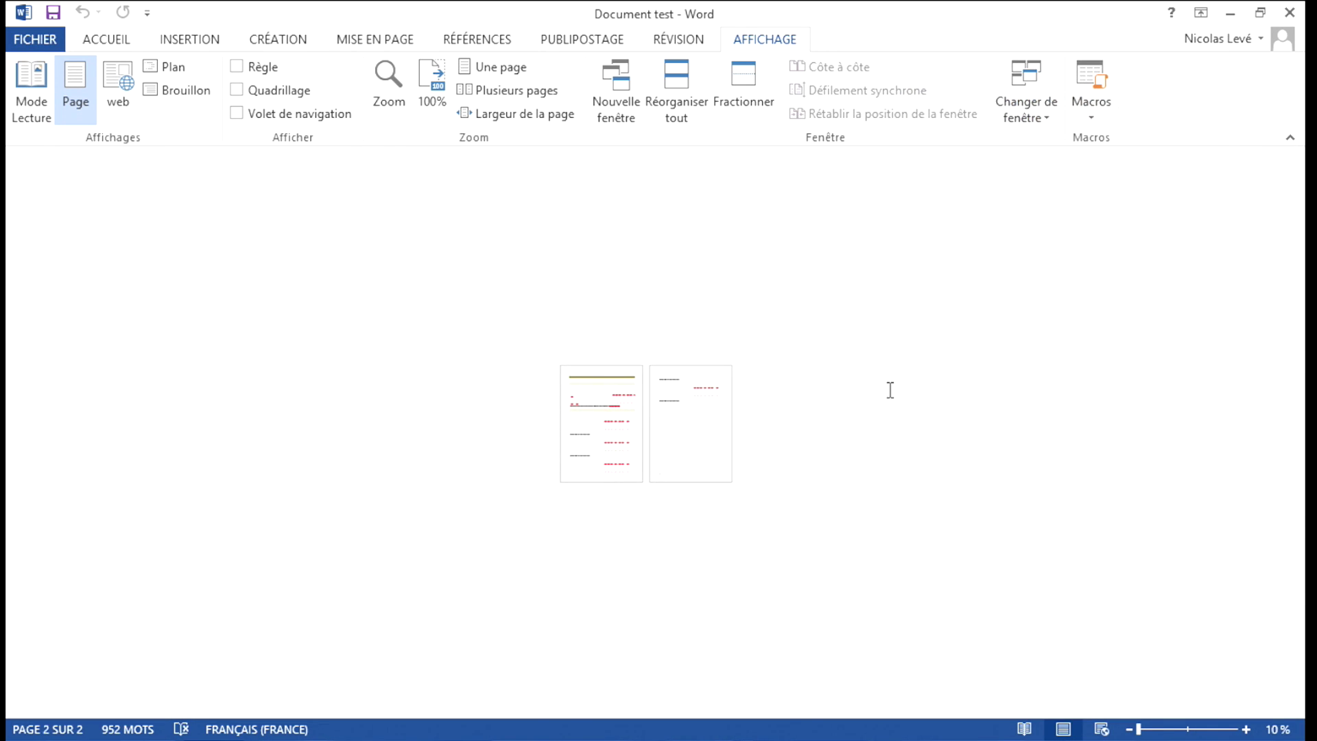